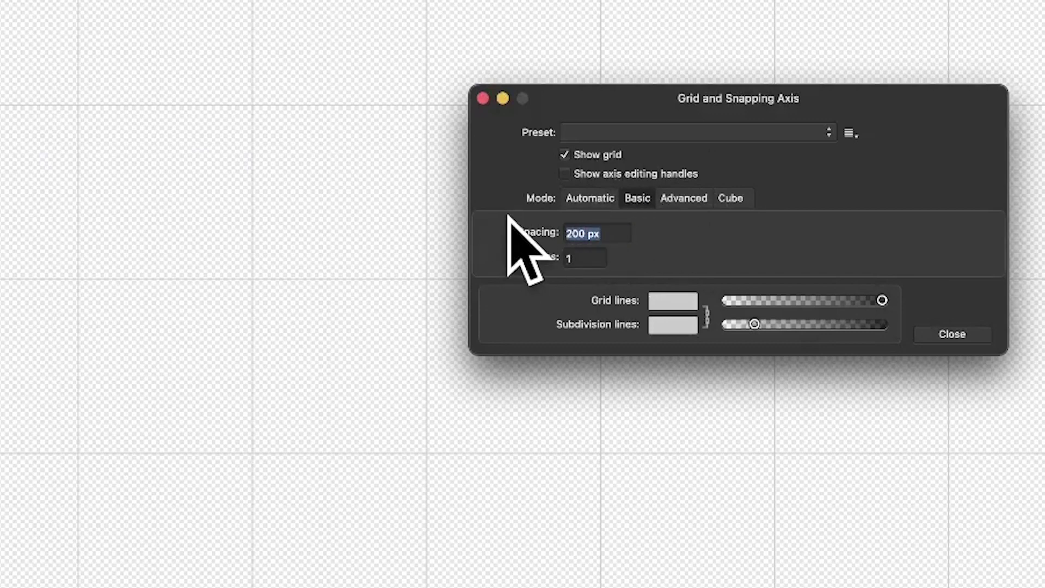
- Close the grid settings and place an art text "0" enlarged to about 232 pt in the first grid cell
{"action": "left_click", "coordinate": [966, 330]}
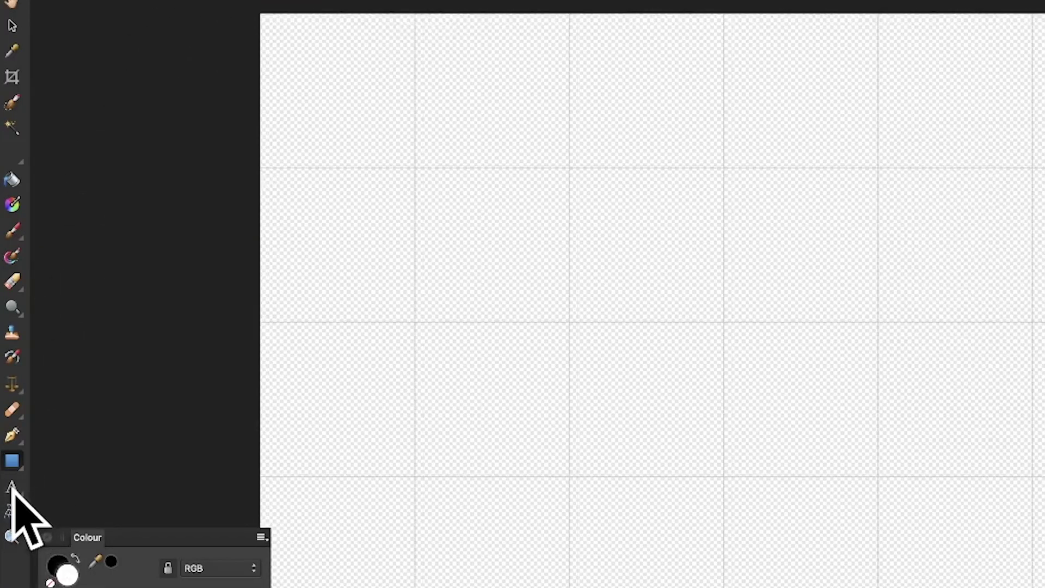
{"action": "left_click_drag", "start_coordinate": [12, 486], "coordinate": [123, 490]}
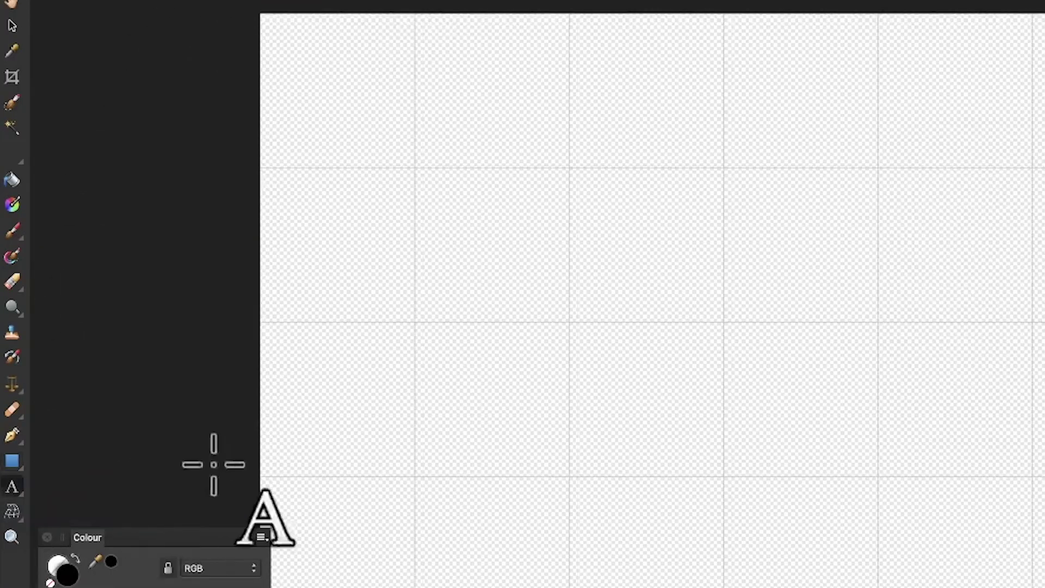
{"action": "left_click", "coordinate": [185, 121]}
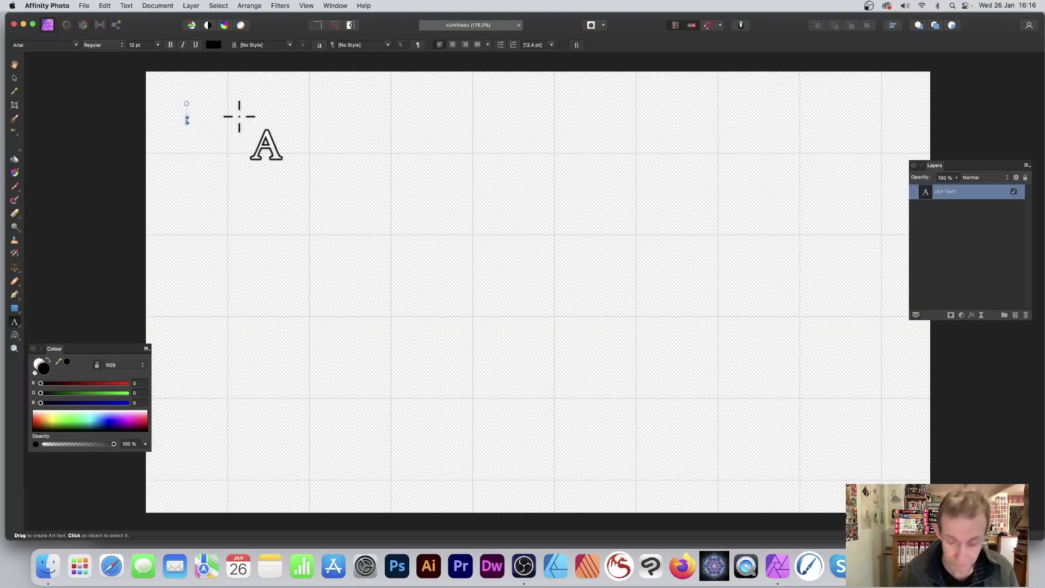
{"action": "scroll", "coordinate": [240, 116], "scroll_direction": "down", "scroll_amount": 1}
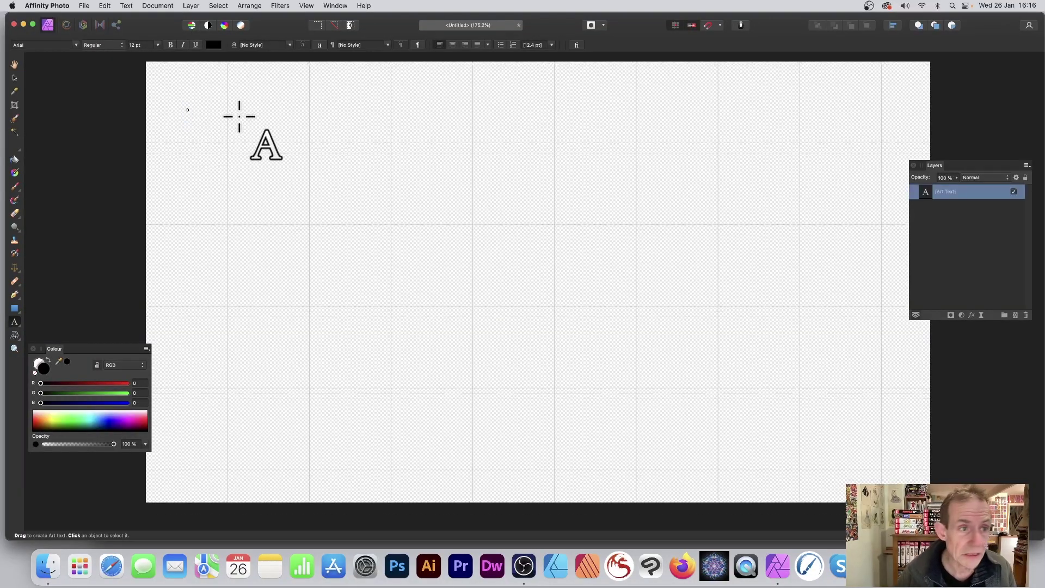
{"action": "left_click", "coordinate": [15, 78]}
{"action": "left_click_drag", "start_coordinate": [190, 104], "coordinate": [214, 129]}
{"action": "left_click", "coordinate": [263, 106]}
{"action": "scroll", "coordinate": [264, 106], "scroll_direction": "up", "scroll_amount": 2}
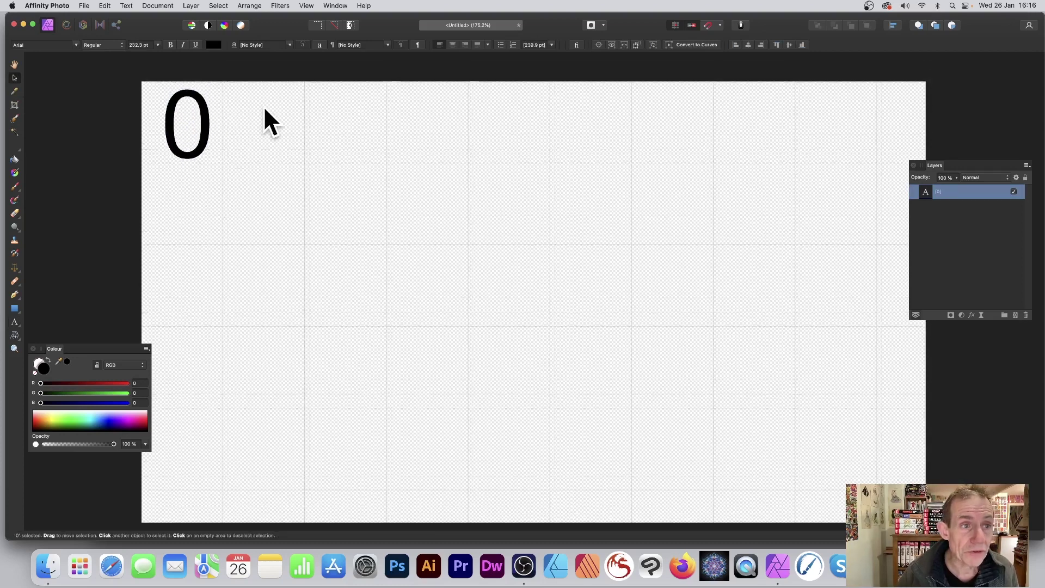
- Change the font of the digit 0 to Courier New and adjust its position within the first grid cell
{"action": "left_click", "coordinate": [205, 112]}
{"action": "scroll", "coordinate": [202, 114], "scroll_direction": "up", "scroll_amount": 1}
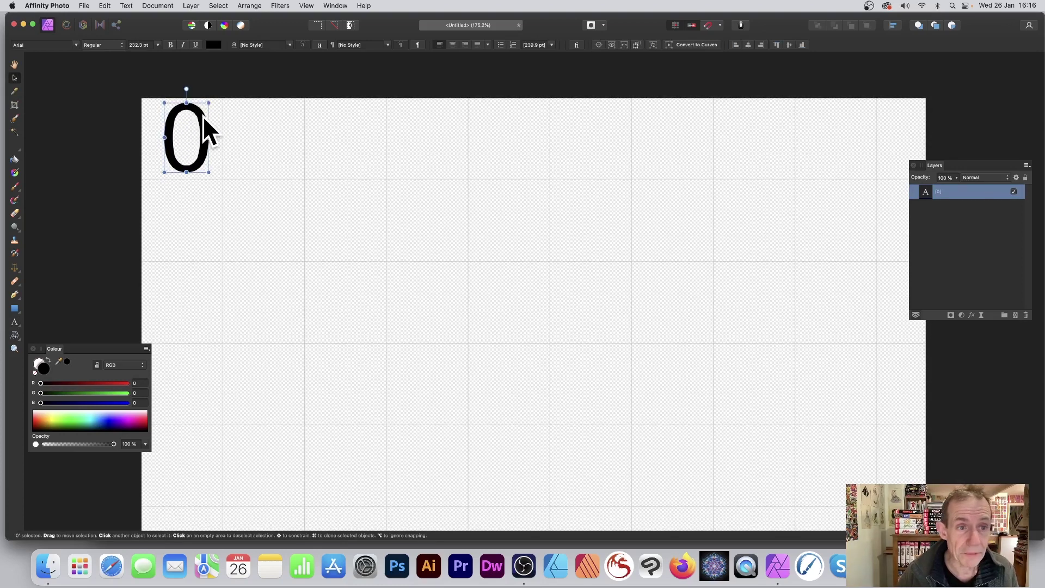
{"action": "double_click", "coordinate": [199, 117]}
{"action": "double_click", "coordinate": [203, 136]}
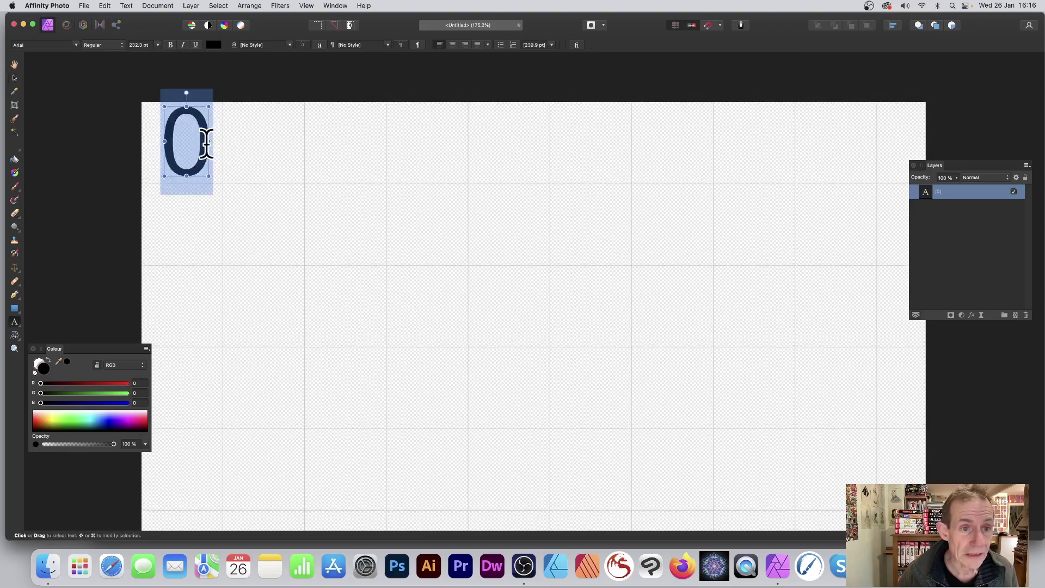
{"action": "left_click", "coordinate": [182, 112]}
{"action": "key", "text": "super+a"}
{"action": "left_click", "coordinate": [99, 145]}
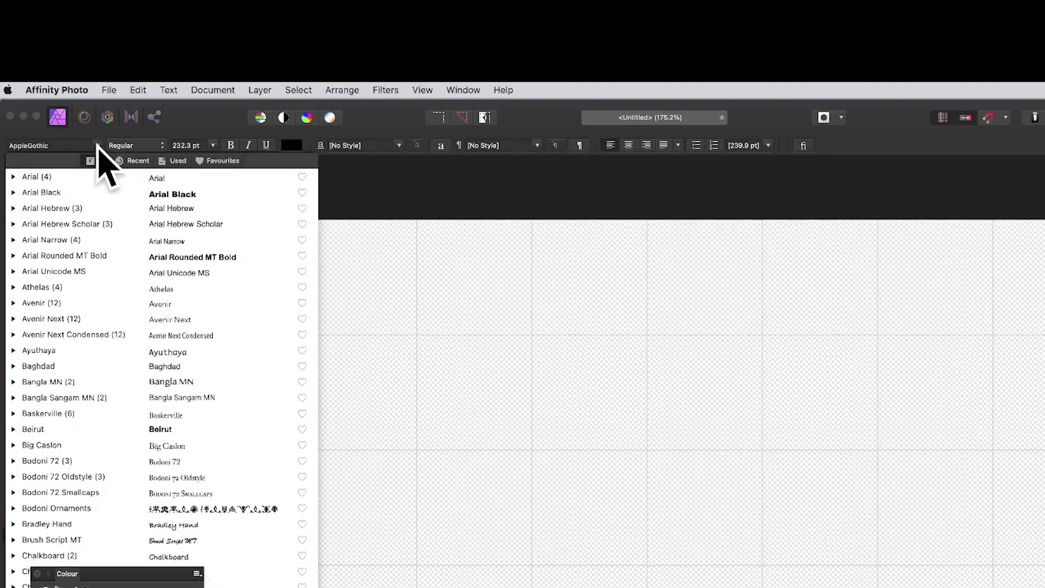
{"action": "scroll", "coordinate": [95, 188], "scroll_direction": "down", "scroll_amount": 10}
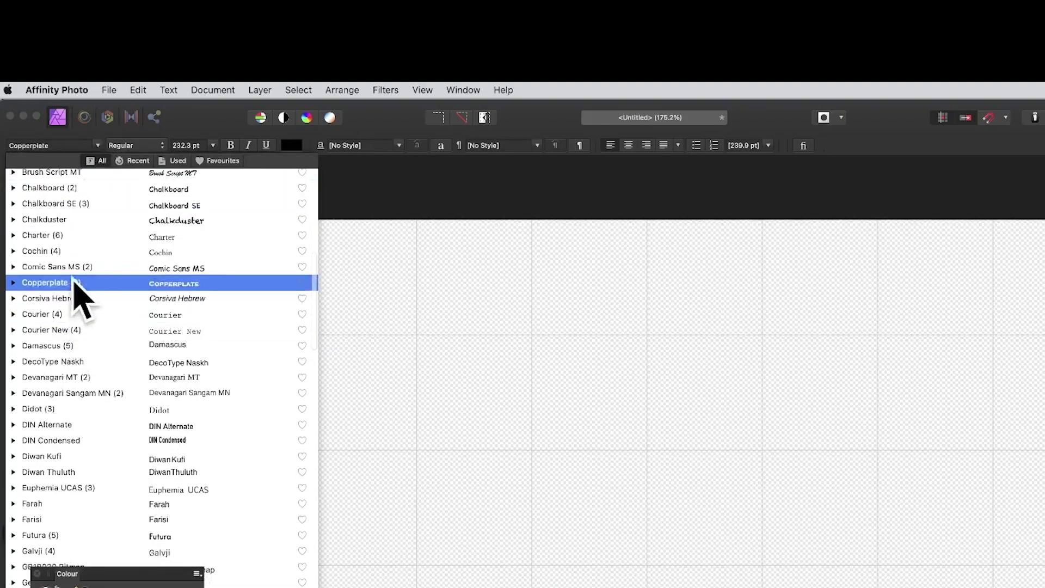
{"action": "left_click", "coordinate": [56, 330]}
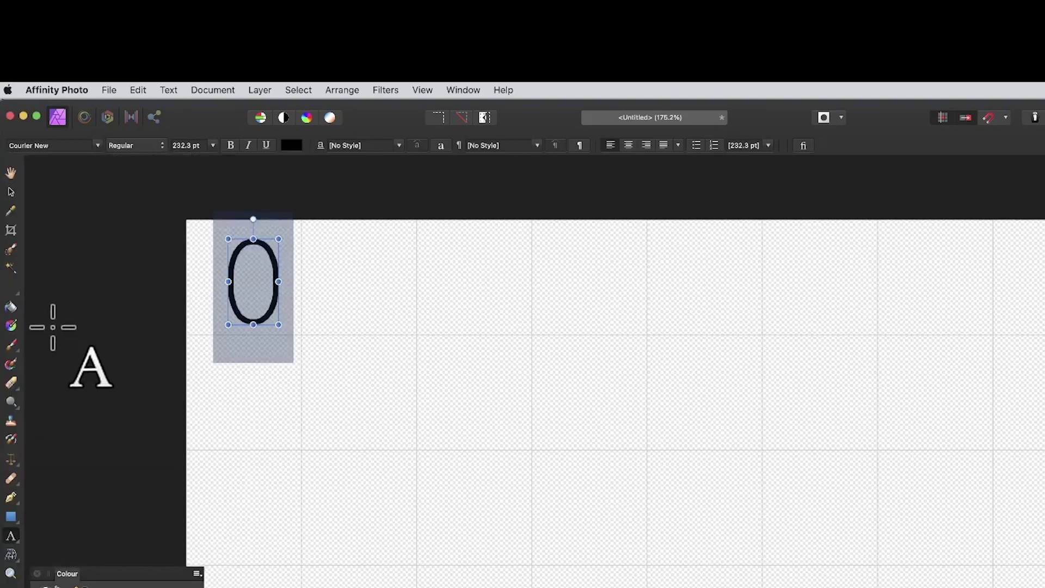
{"action": "left_click", "coordinate": [10, 192]}
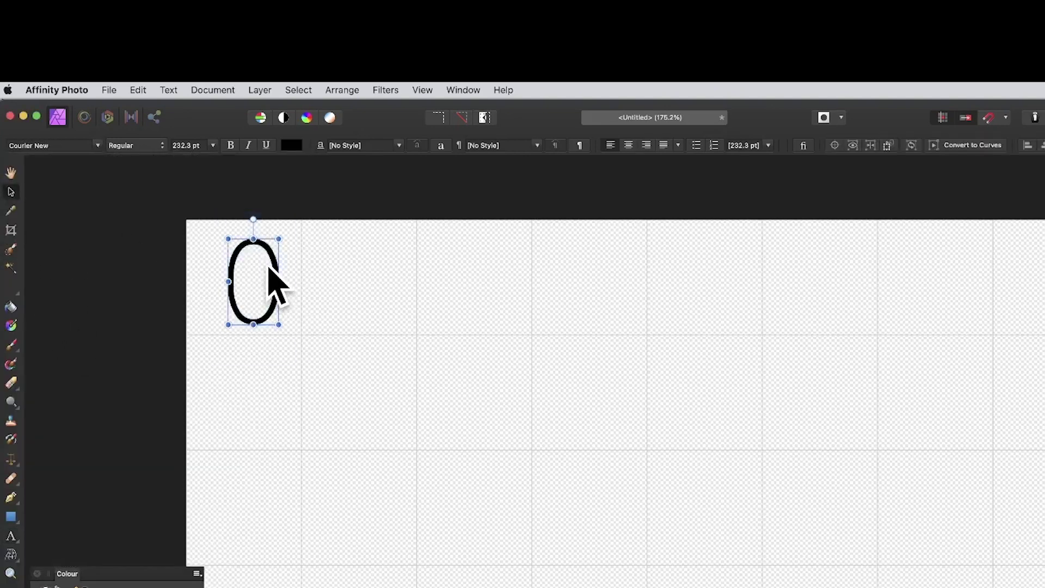
{"action": "left_click_drag", "start_coordinate": [266, 262], "coordinate": [263, 257]}
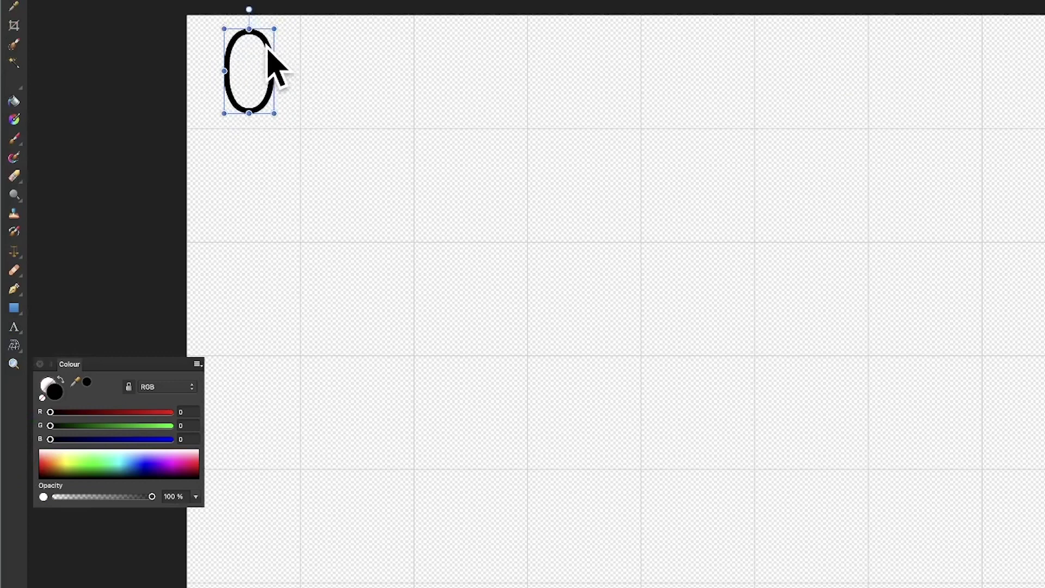
- Duplicate the 0 into scattered cells across the first four grid rows, leaving gaps for other digits
{"action": "left_click_drag", "start_coordinate": [271, 53], "coordinate": [719, 167]}
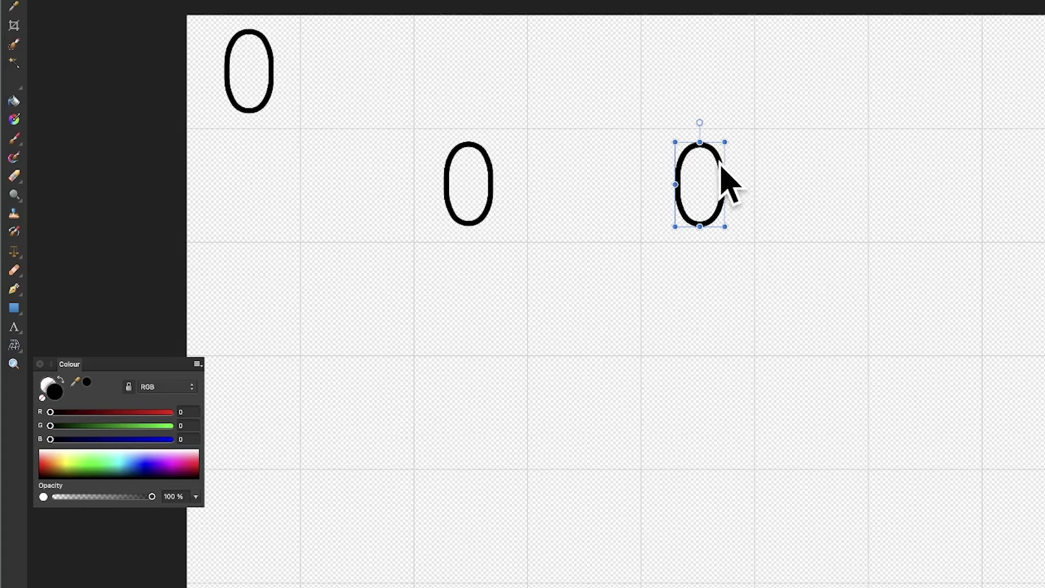
{"action": "left_click_drag", "start_coordinate": [723, 163], "coordinate": [594, 55]}
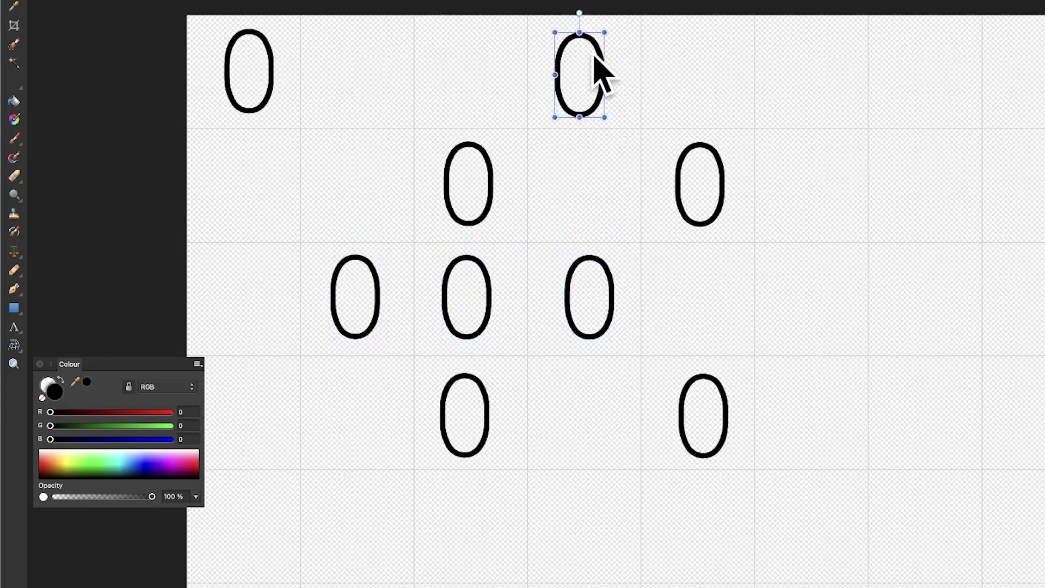
{"action": "scroll", "coordinate": [593, 55], "scroll_direction": "down", "scroll_amount": 1}
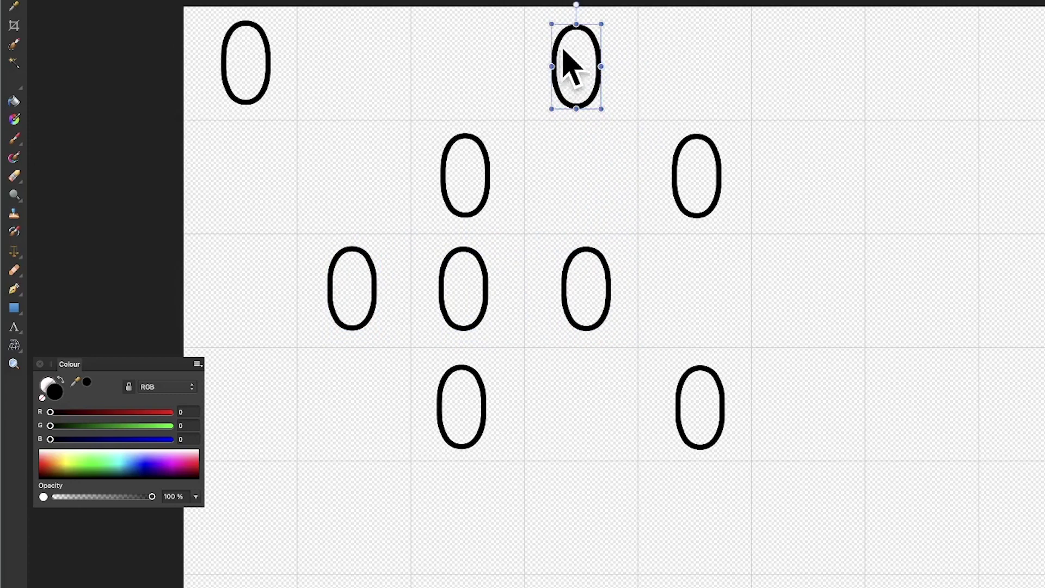
- Turn a copy of the 0 in the first row's third cell into a 1 and duplicate it into the empty cells of the five-by-four block
{"action": "left_click_drag", "start_coordinate": [563, 50], "coordinate": [471, 46]}
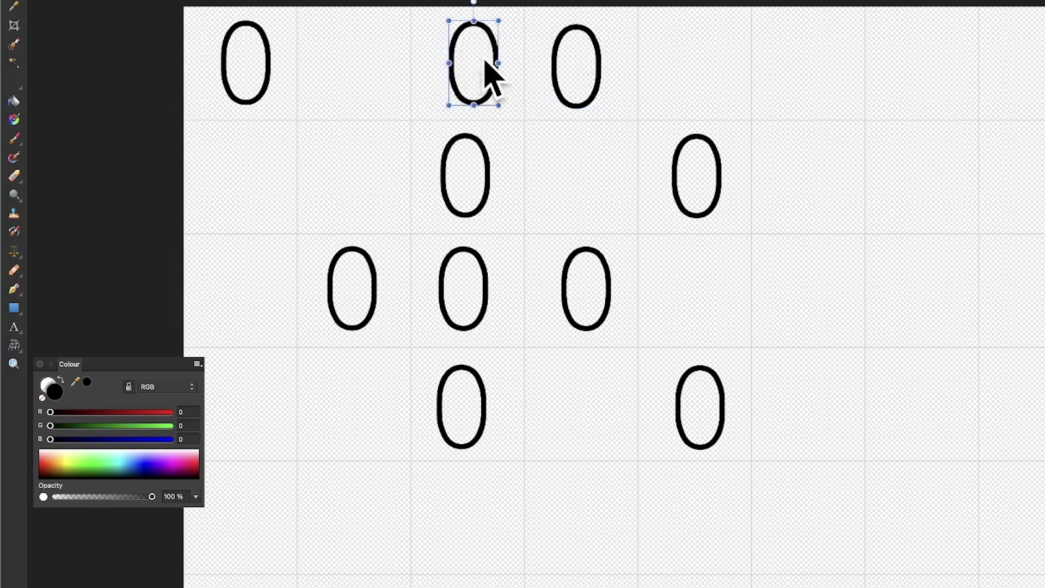
{"action": "left_click", "coordinate": [13, 326]}
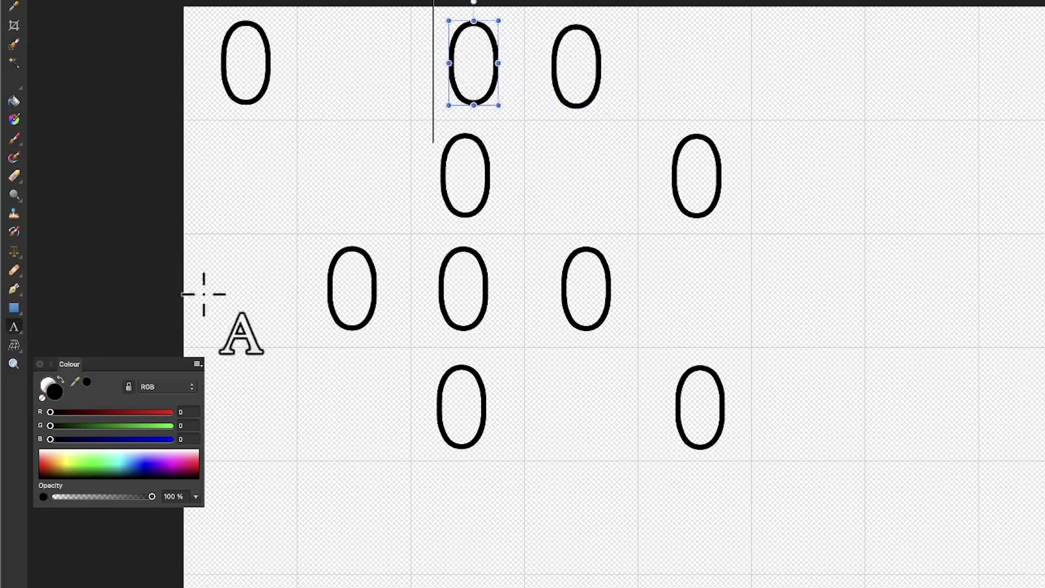
{"action": "left_click_drag", "start_coordinate": [450, 79], "coordinate": [494, 70]}
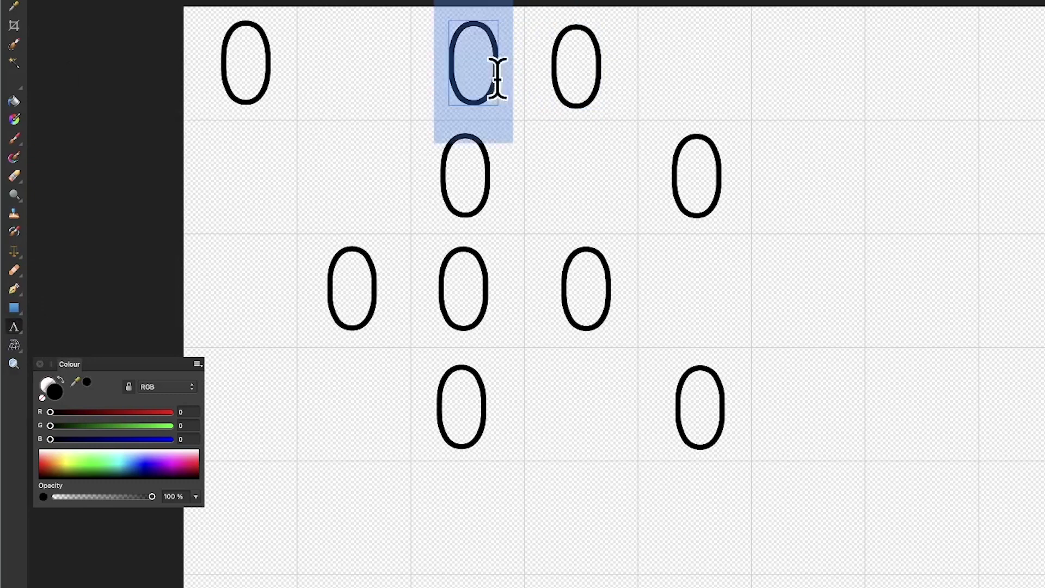
{"action": "type", "text": "1"}
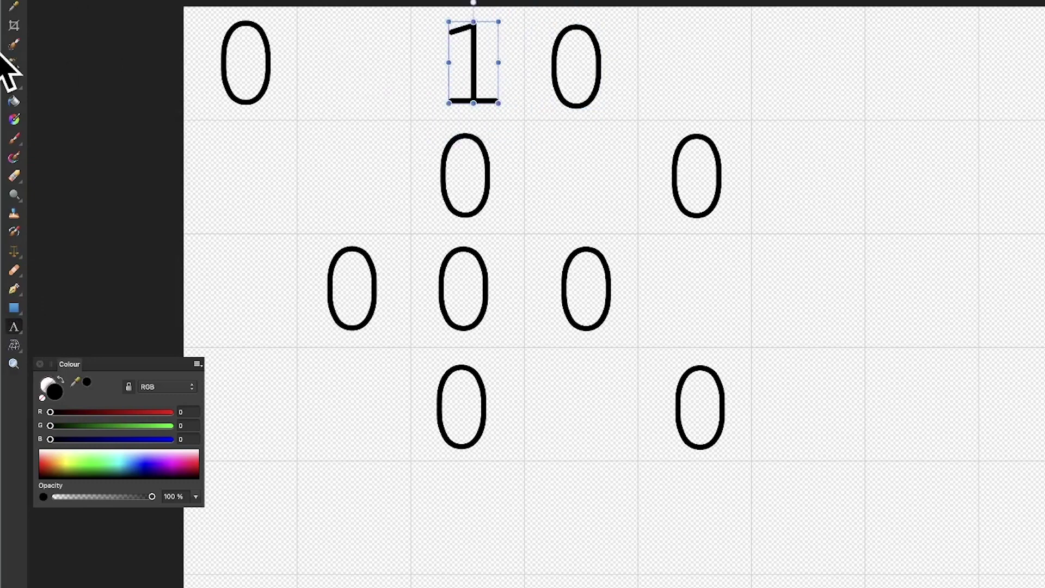
{"action": "left_click", "coordinate": [13, 5]}
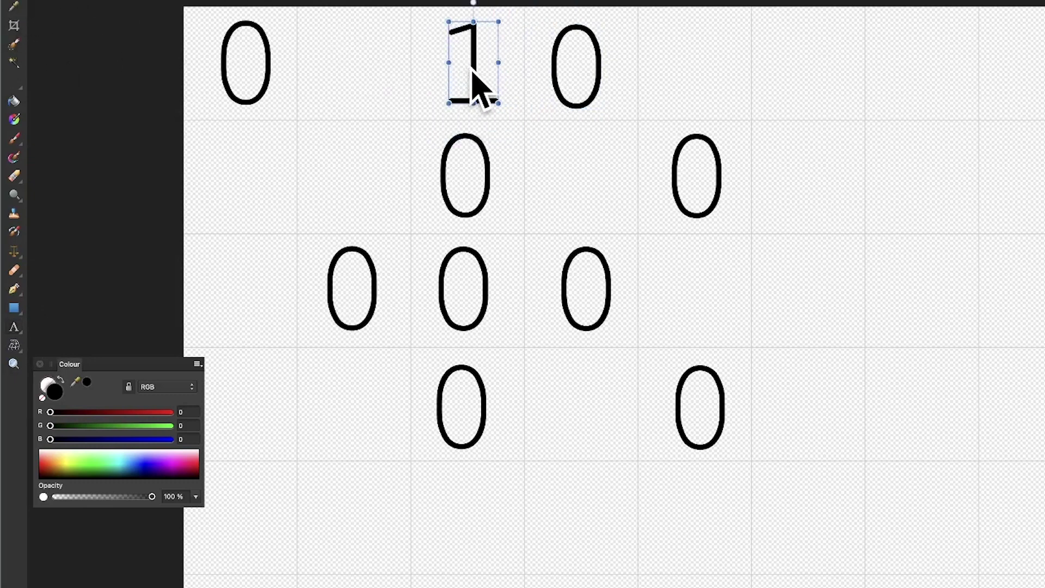
{"action": "left_click_drag", "start_coordinate": [474, 70], "coordinate": [247, 297]}
{"action": "left_click_drag", "start_coordinate": [247, 308], "coordinate": [248, 417]}
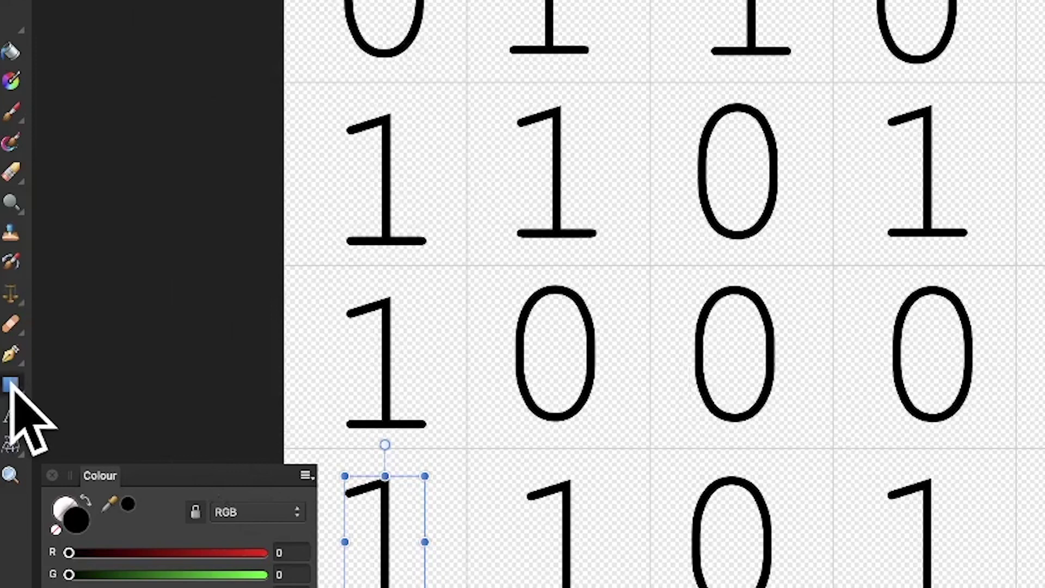
- Draw a white rectangle covering the five-by-four block of digits and align its edge exactly with the grid line
{"action": "left_click", "coordinate": [12, 387]}
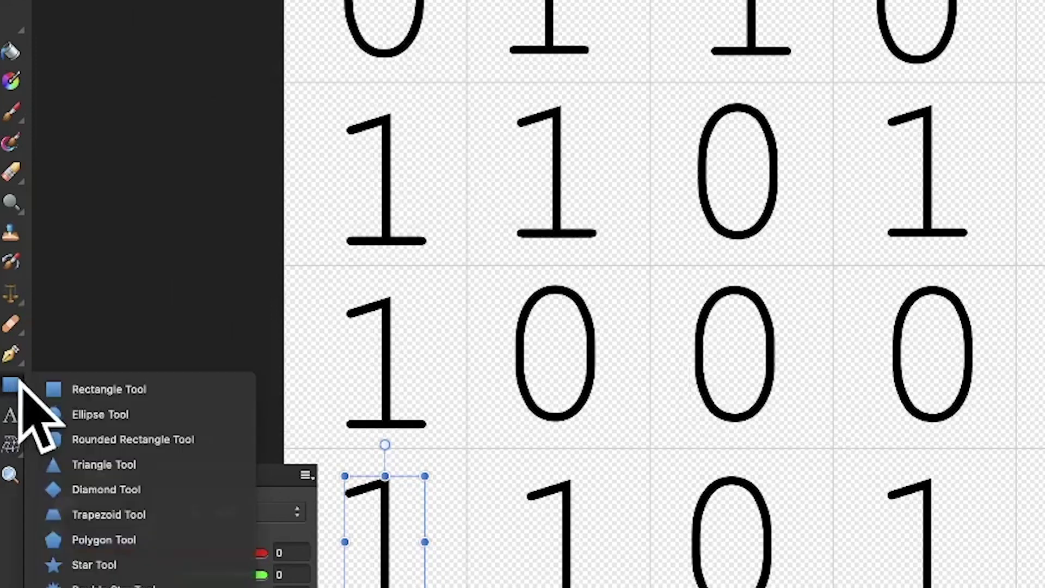
{"action": "left_click", "coordinate": [103, 388]}
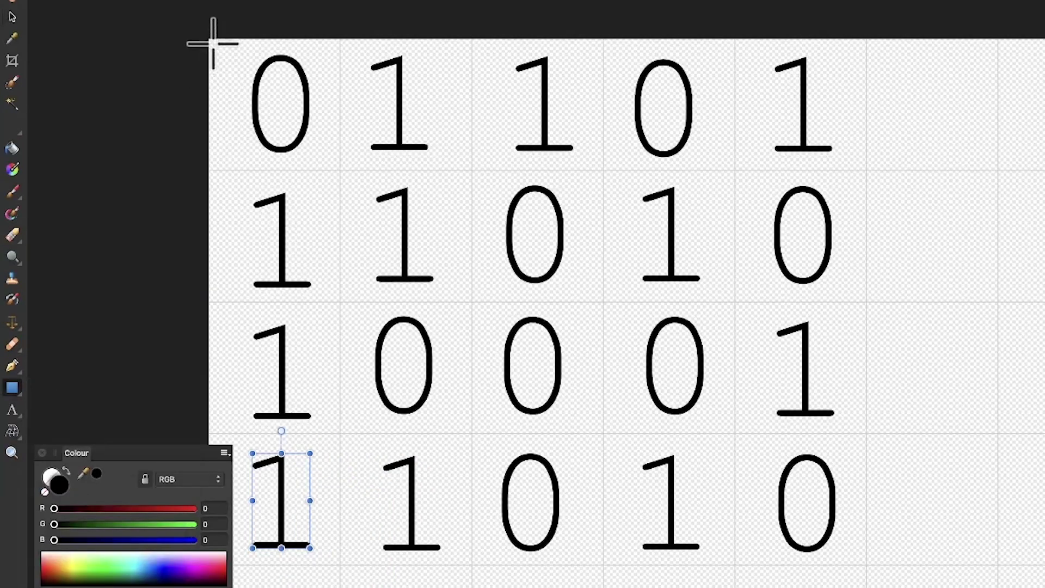
{"action": "left_click_drag", "start_coordinate": [207, 38], "coordinate": [869, 566]}
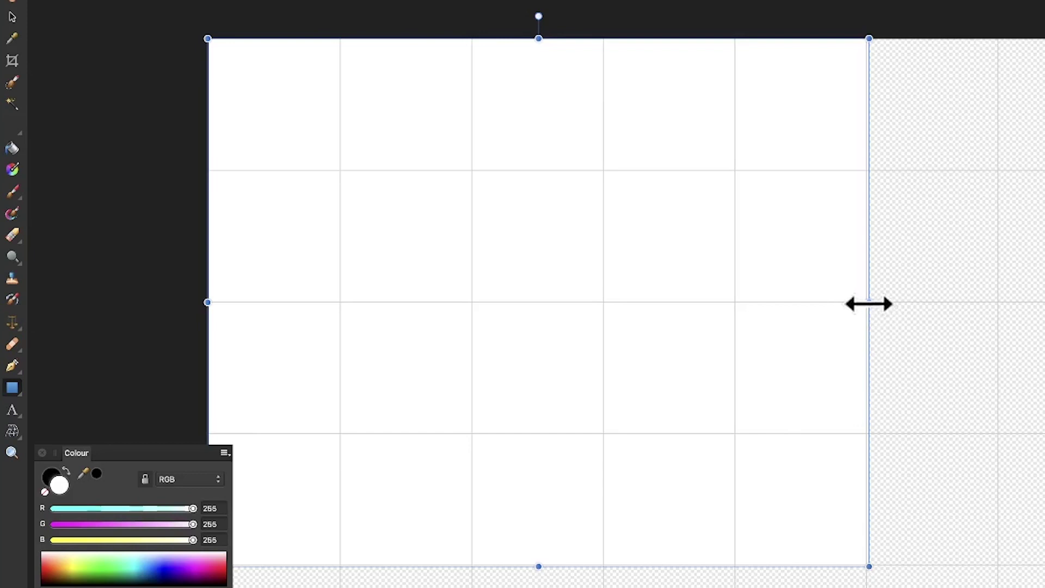
{"action": "mouse_move", "coordinate": [869, 303]}
{"action": "left_mouse_down"}
{"action": "mouse_move", "coordinate": [856, 302]}
{"action": "mouse_move", "coordinate": [867, 302]}
{"action": "left_mouse_up"}
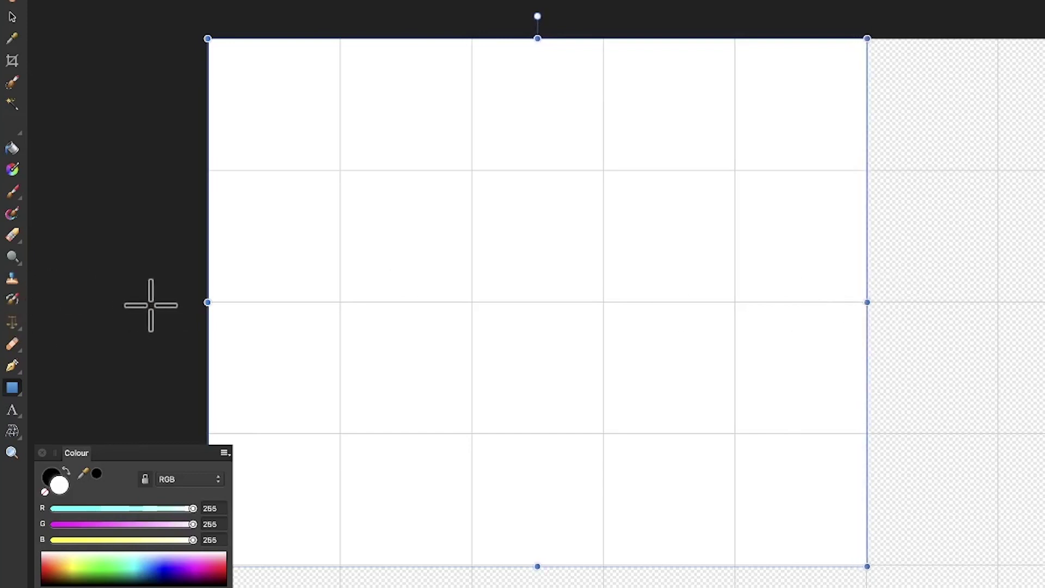
- Move the white rectangle to the back, behind all the digits
{"action": "right_click", "coordinate": [402, 228]}
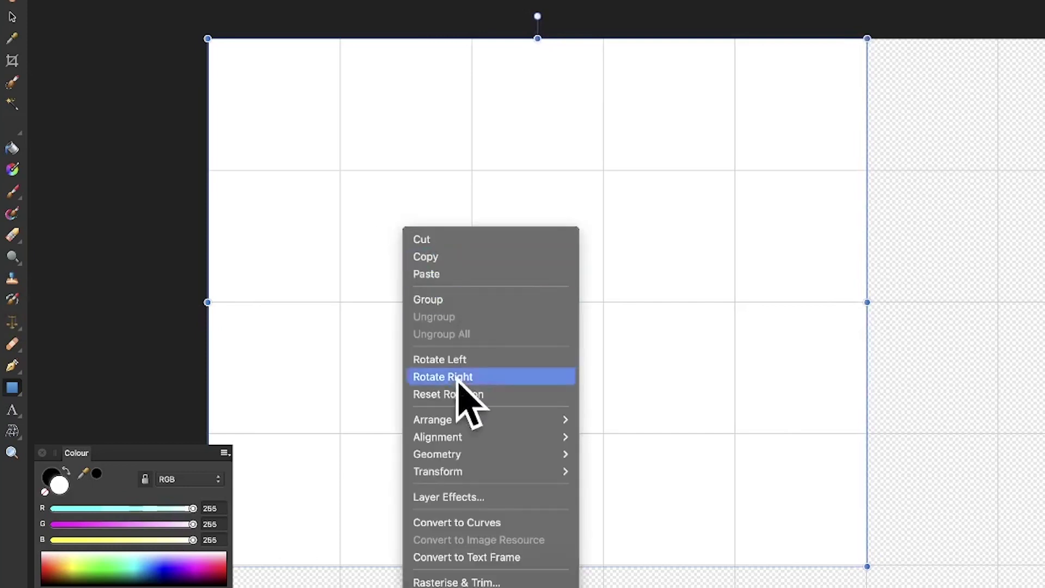
{"action": "mouse_move", "coordinate": [449, 428]}
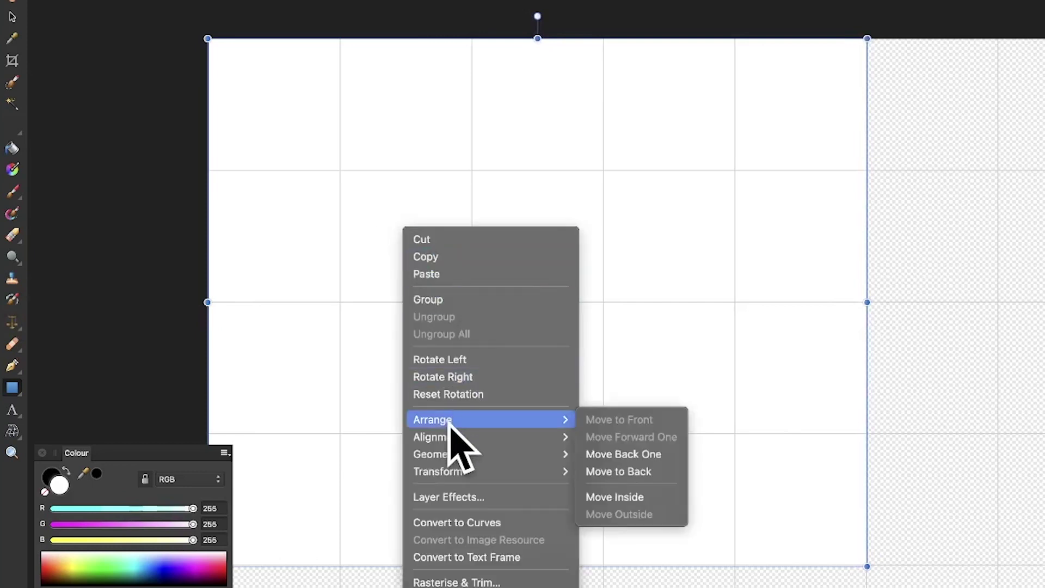
{"action": "left_click", "coordinate": [631, 471]}
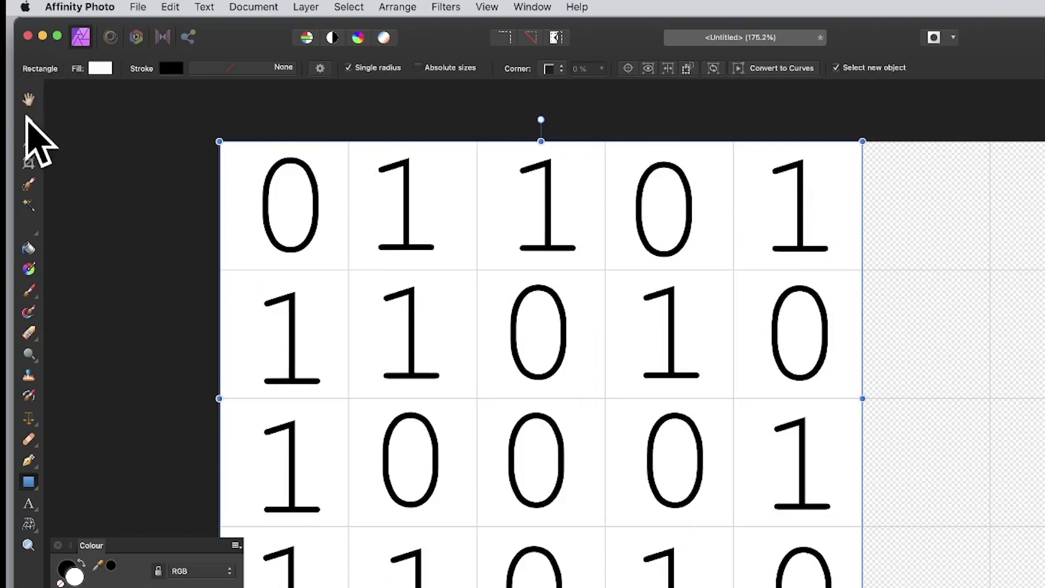
- Select all the digits together with the white rectangle and create a pixel layer with Merge Visible
{"action": "left_click", "coordinate": [29, 119]}
{"action": "left_click_drag", "start_coordinate": [209, 112], "coordinate": [860, 585]}
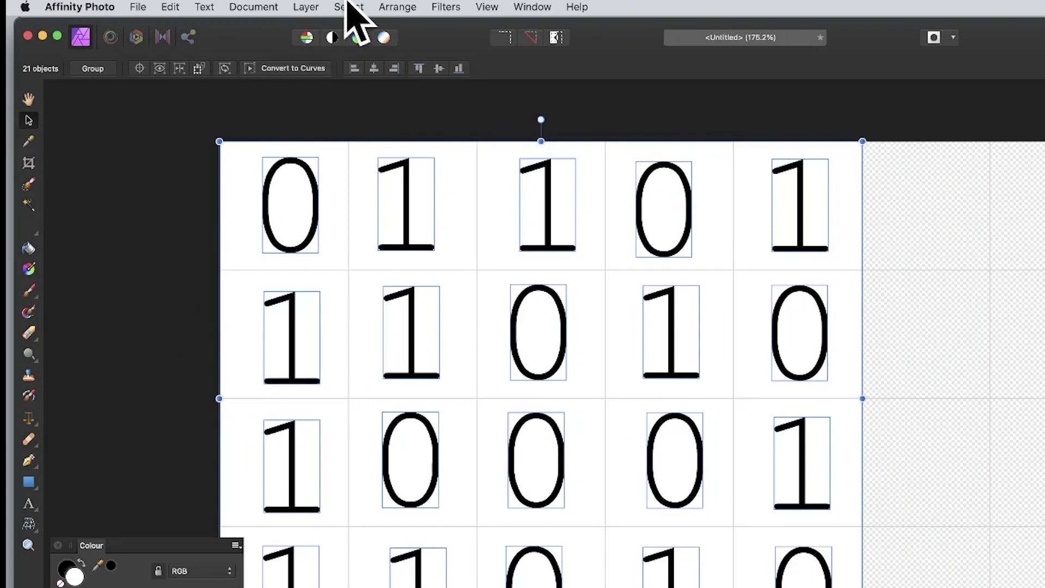
{"action": "left_click", "coordinate": [302, 7]}
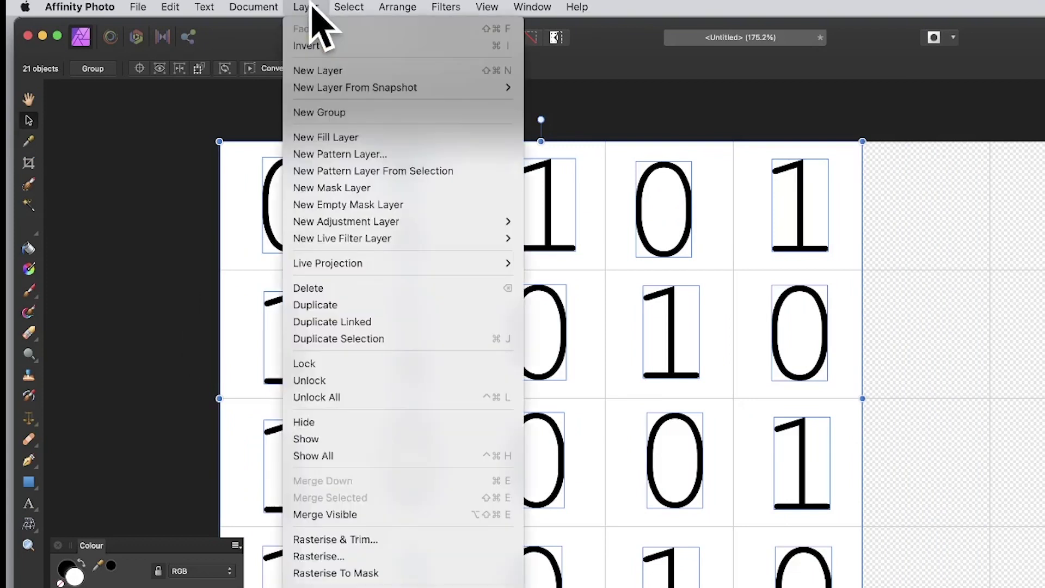
{"action": "left_click", "coordinate": [363, 513]}
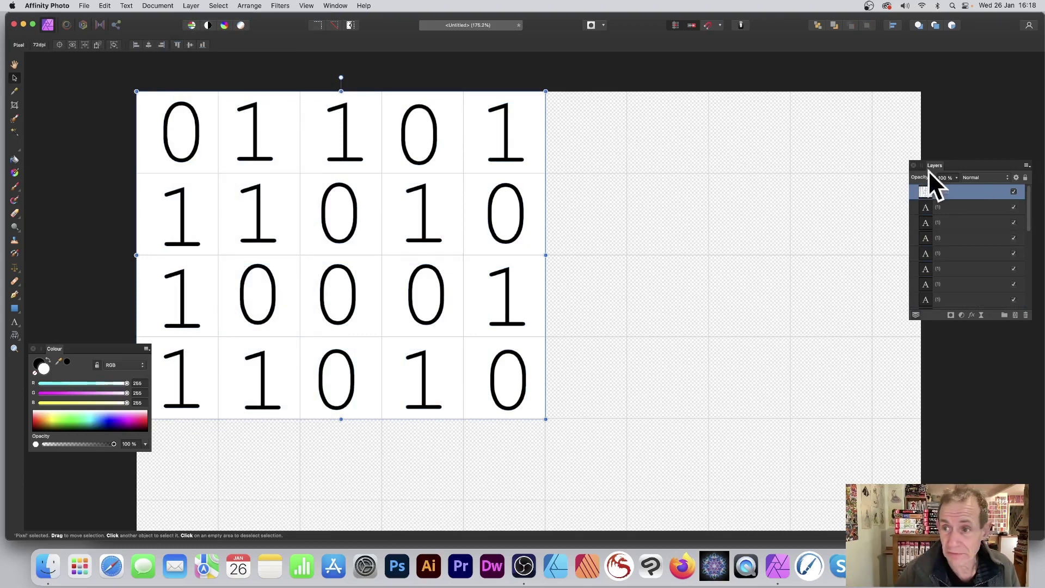
- Create a new pattern layer from the merged pixel layer of digits
{"action": "left_click_drag", "start_coordinate": [934, 163], "coordinate": [511, 129]}
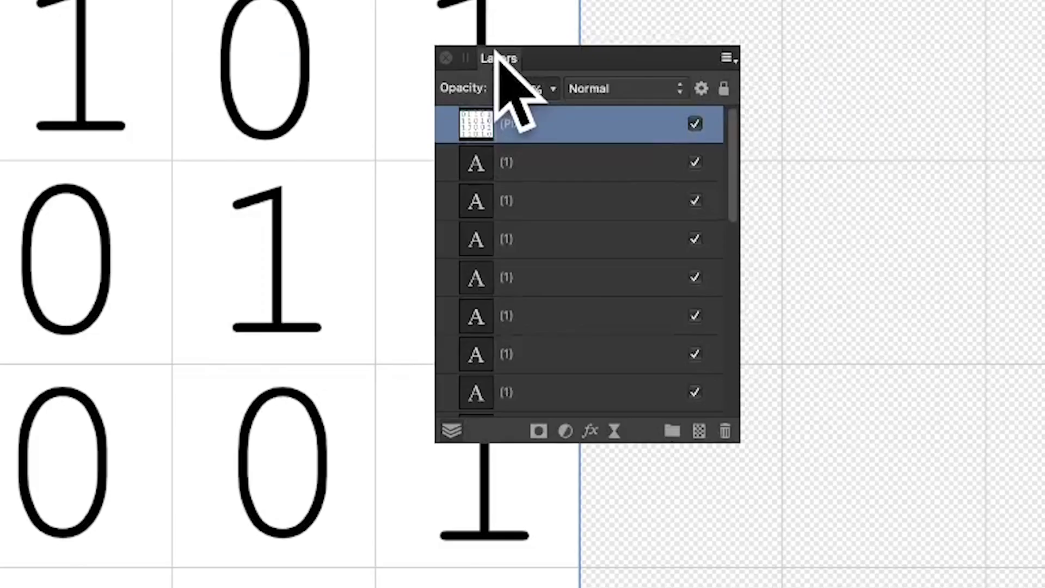
{"action": "scroll", "coordinate": [585, 125], "scroll_direction": "down", "scroll_amount": 1}
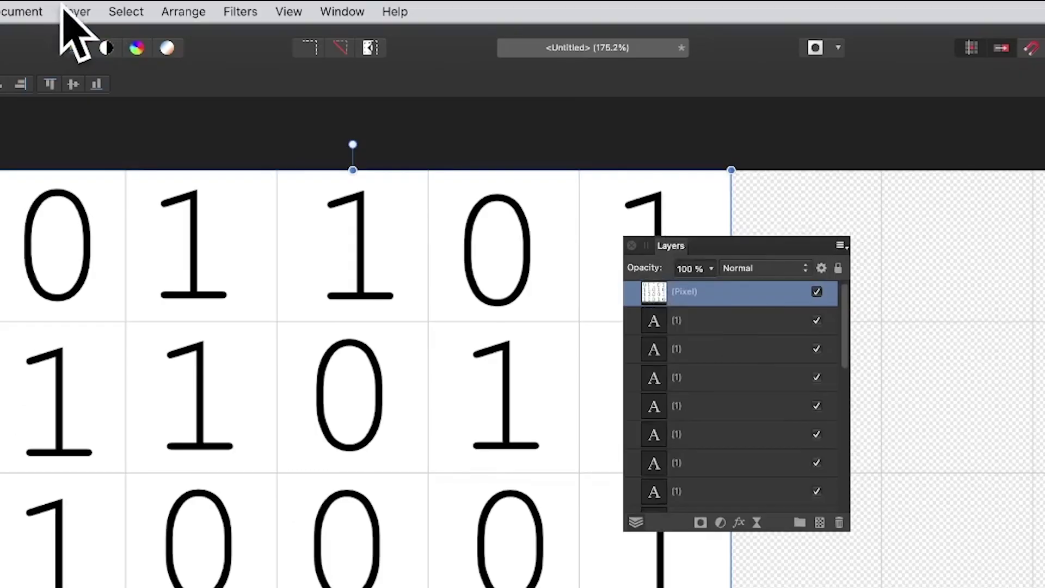
{"action": "left_click", "coordinate": [67, 11]}
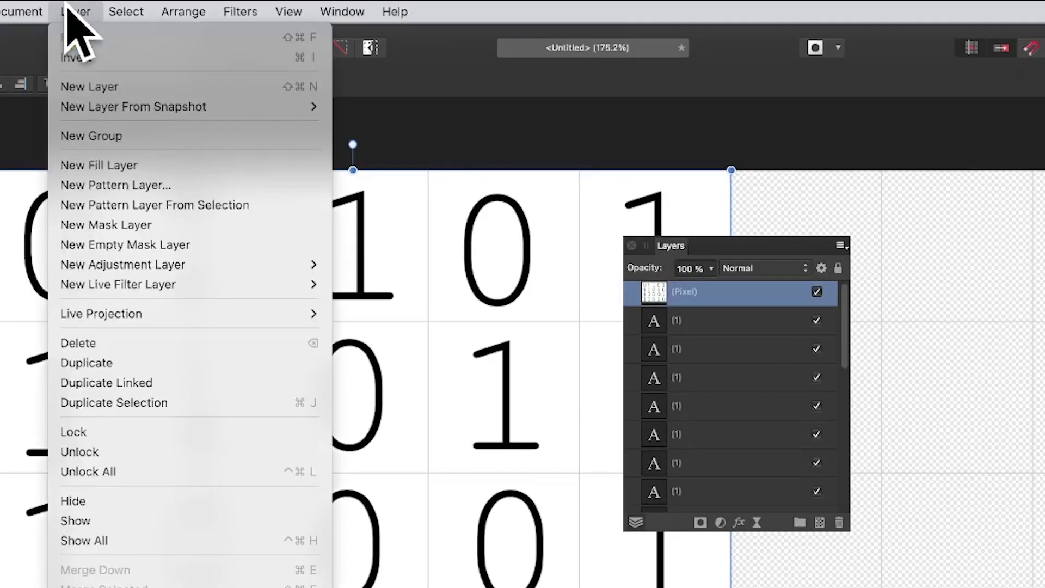
{"action": "left_click", "coordinate": [119, 210]}
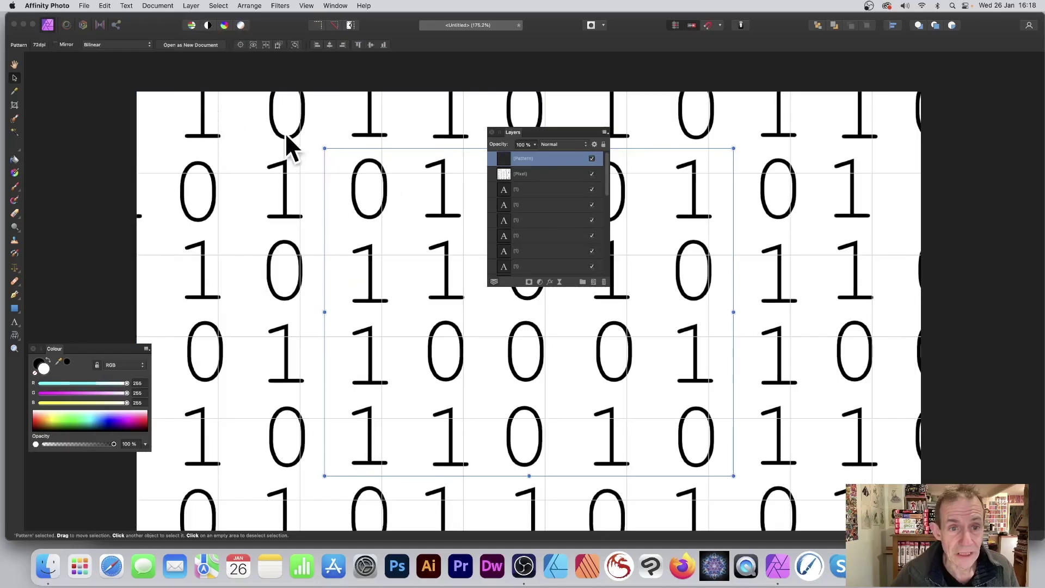
- Scale the pattern down slightly, and delete the merged pixel layer, all the digit text layers and the white rectangle beneath it
{"action": "left_click_drag", "start_coordinate": [333, 158], "coordinate": [422, 275]}
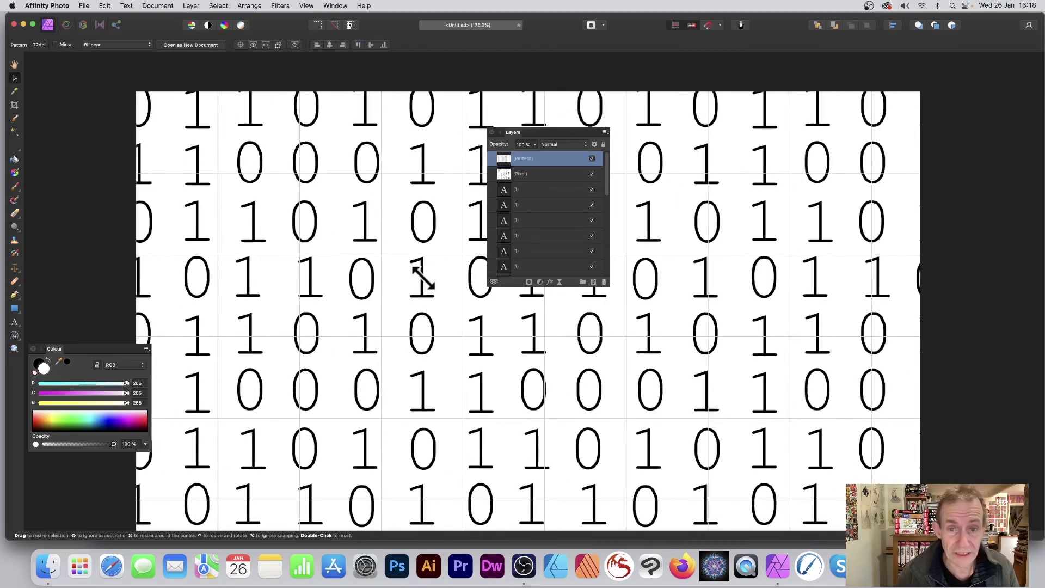
{"action": "left_click", "coordinate": [539, 174]}
{"action": "scroll", "coordinate": [536, 245], "scroll_direction": "down", "scroll_amount": 10}
{"action": "left_click", "coordinate": [528, 268], "text": "shift"}
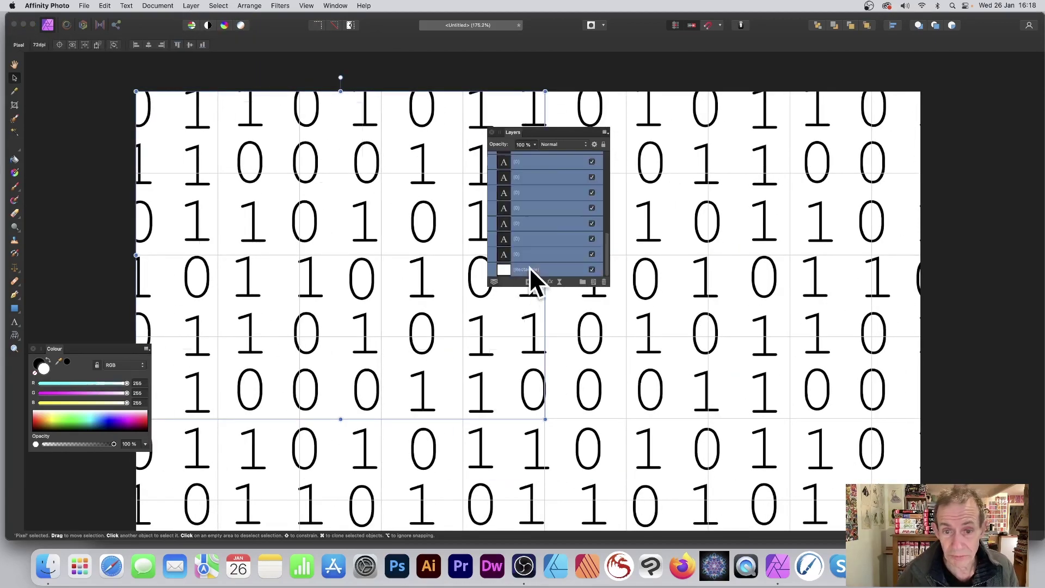
{"action": "key", "text": "Delete"}
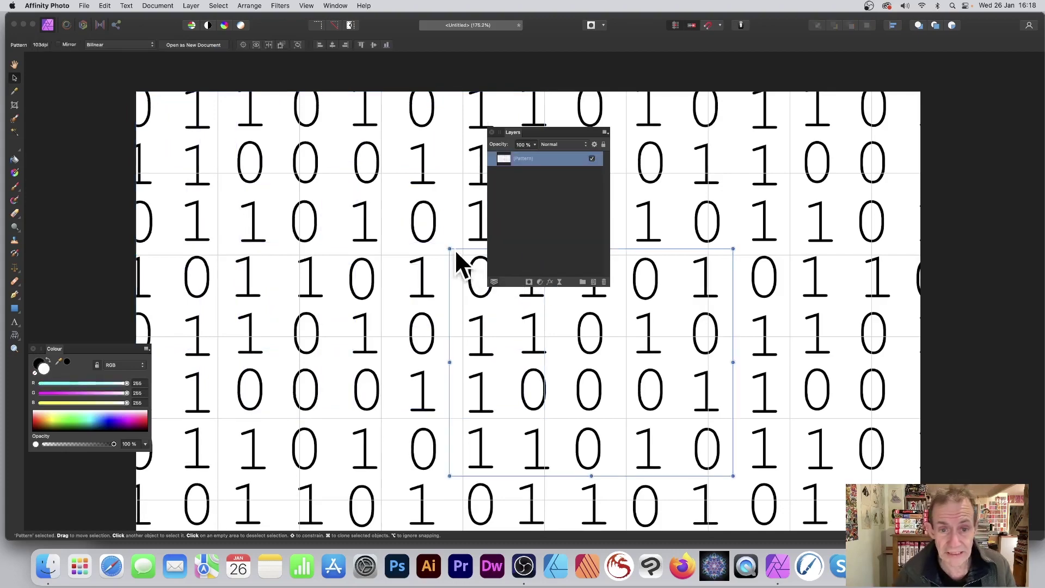
- Resize the pattern tile so the digits repeat much smaller, and rotate it clockwise so they run diagonally across the canvas
{"action": "left_click_drag", "start_coordinate": [455, 250], "coordinate": [349, 237]}
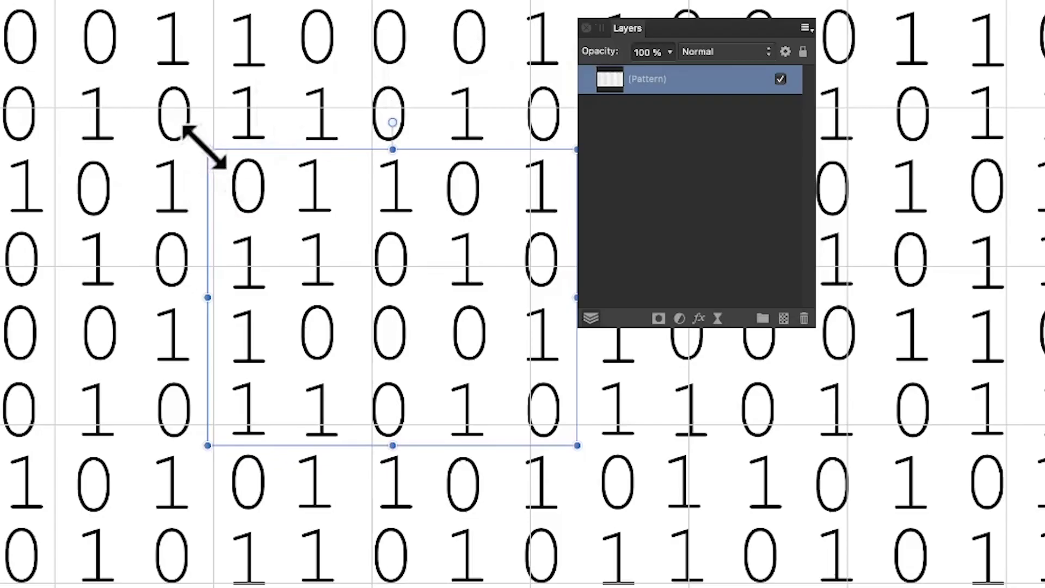
{"action": "left_click_drag", "start_coordinate": [296, 195], "coordinate": [488, 348]}
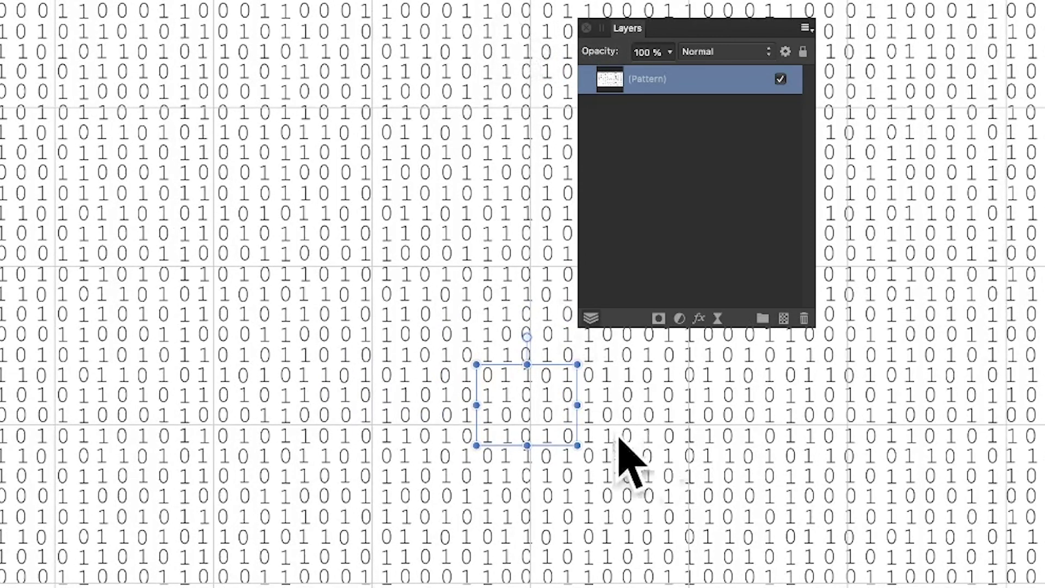
{"action": "left_click_drag", "start_coordinate": [475, 362], "coordinate": [372, 284]}
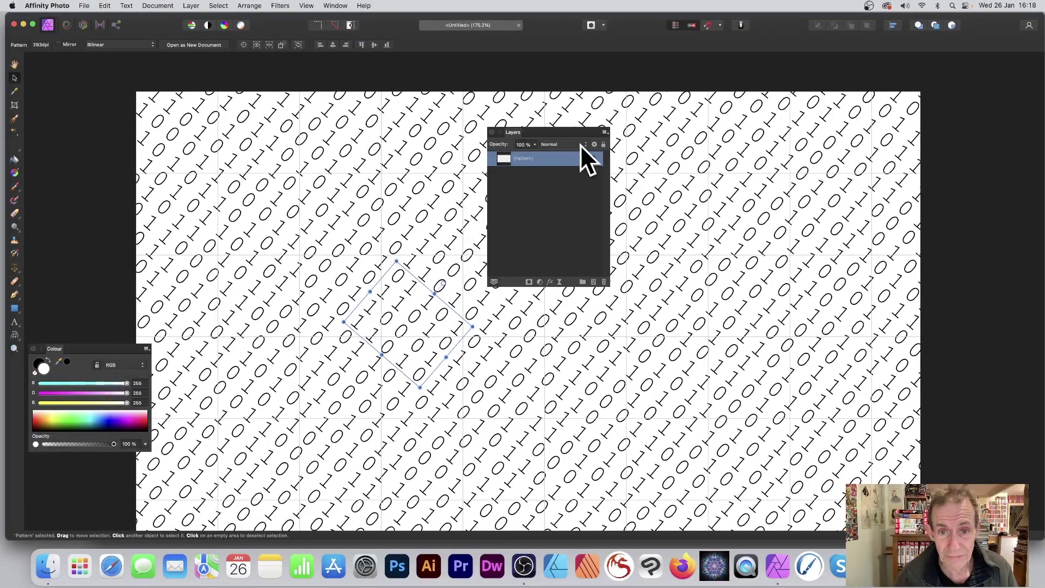
- Move the Layers panel aside and rasterise the rotated pattern layer into a pixel layer
{"action": "left_click_drag", "start_coordinate": [516, 130], "coordinate": [666, 137]}
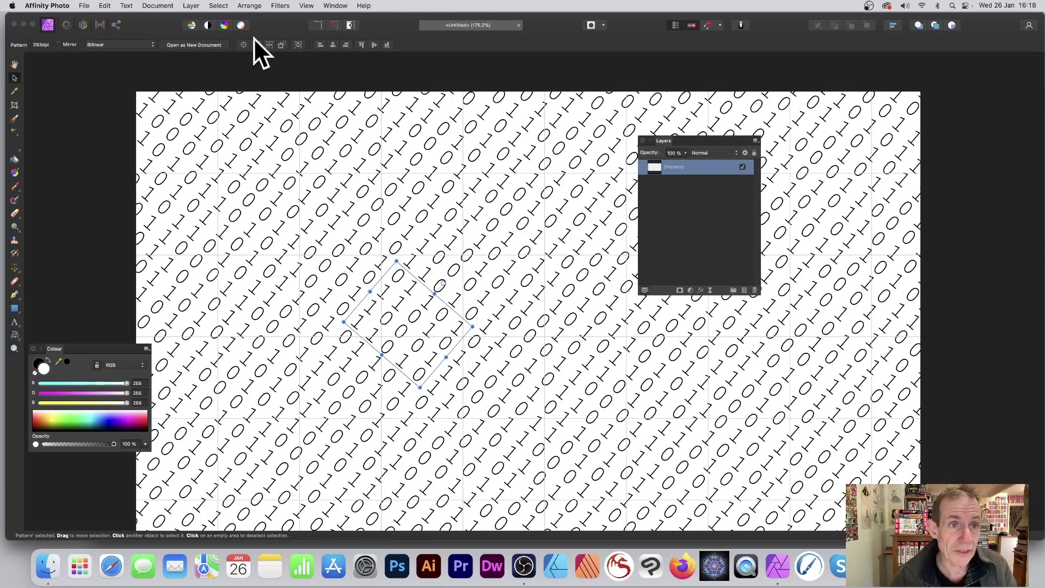
{"action": "left_click", "coordinate": [191, 6]}
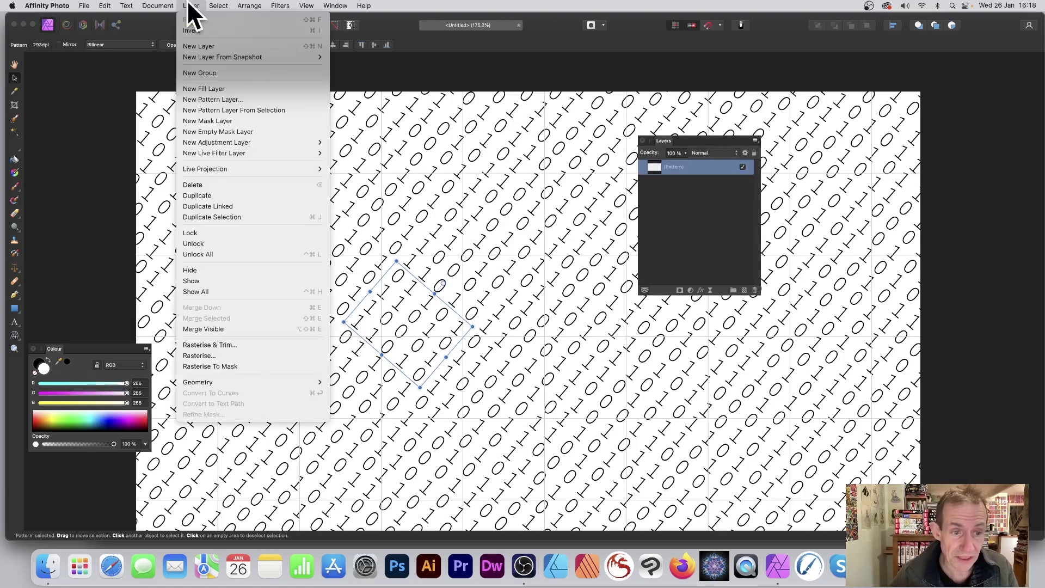
{"action": "left_click", "coordinate": [216, 354]}
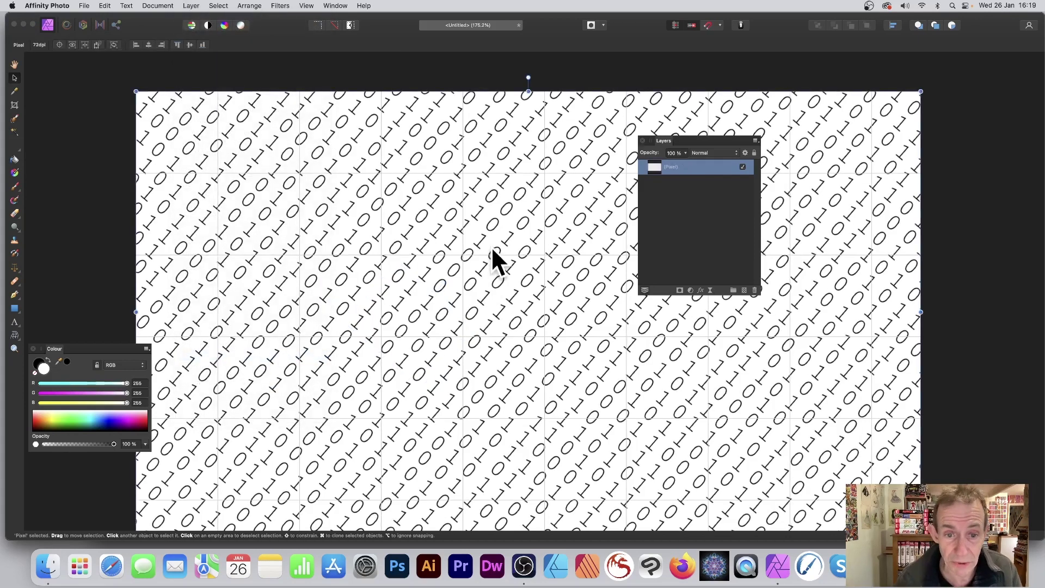
{"action": "left_click", "coordinate": [85, 6]}
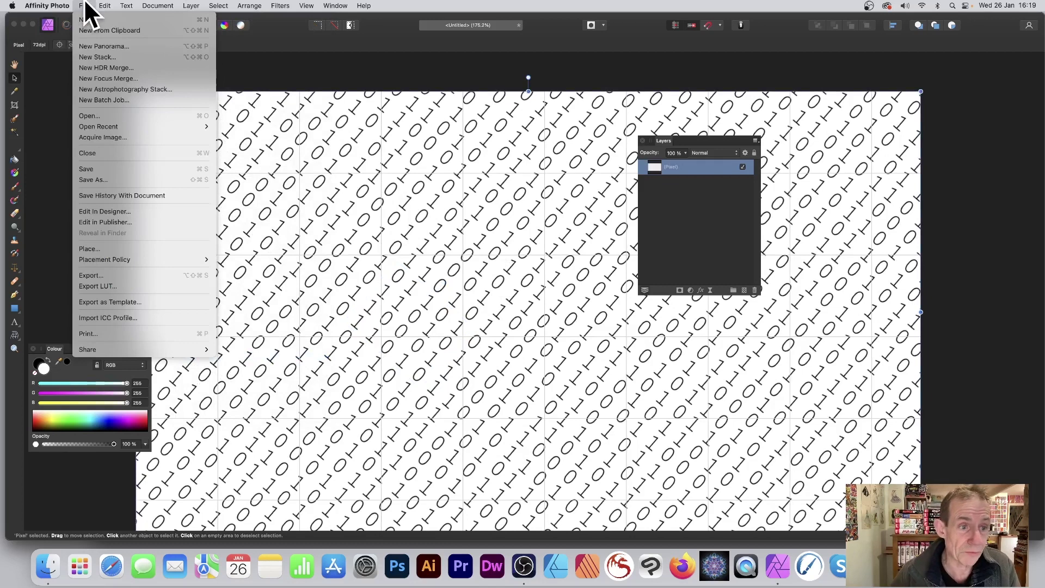
{"action": "left_click", "coordinate": [422, 277]}
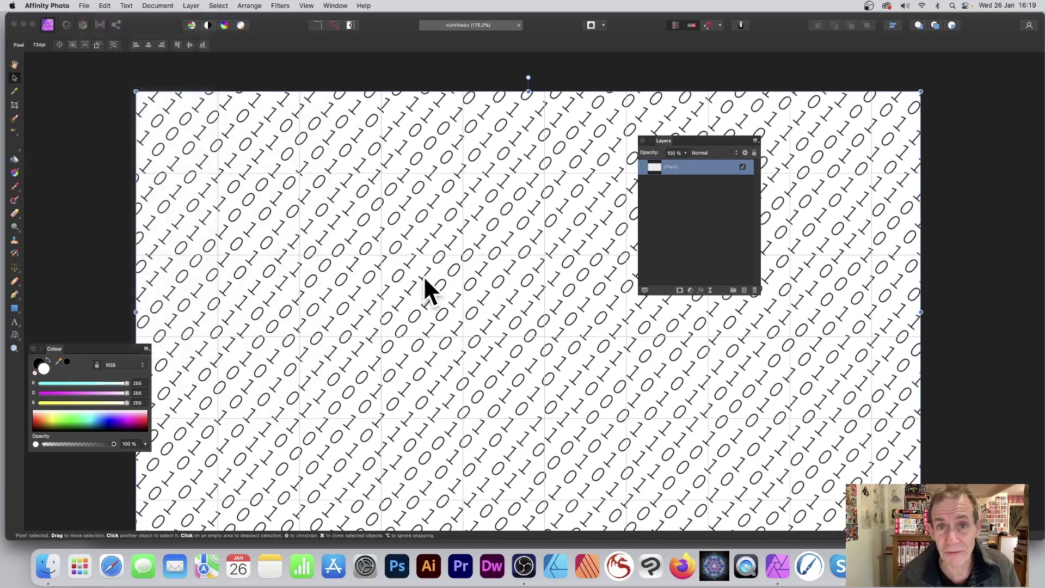